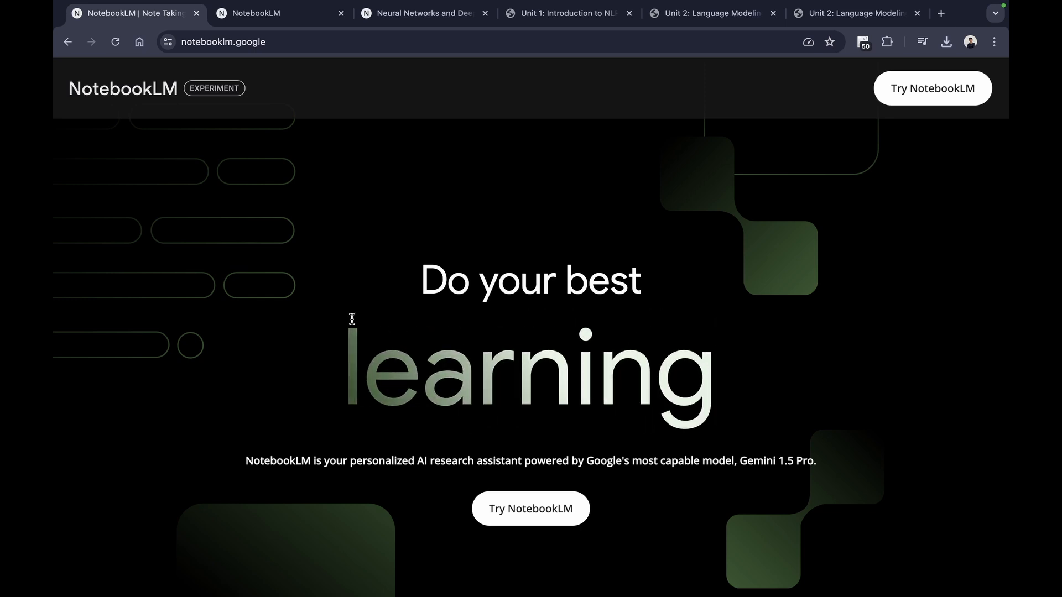
Step: Skim the NotebookLM landing page down to the section on collaborating with a virtual research assistant
scroll(352, 321, down, 9)
scroll(354, 323, up, 6)
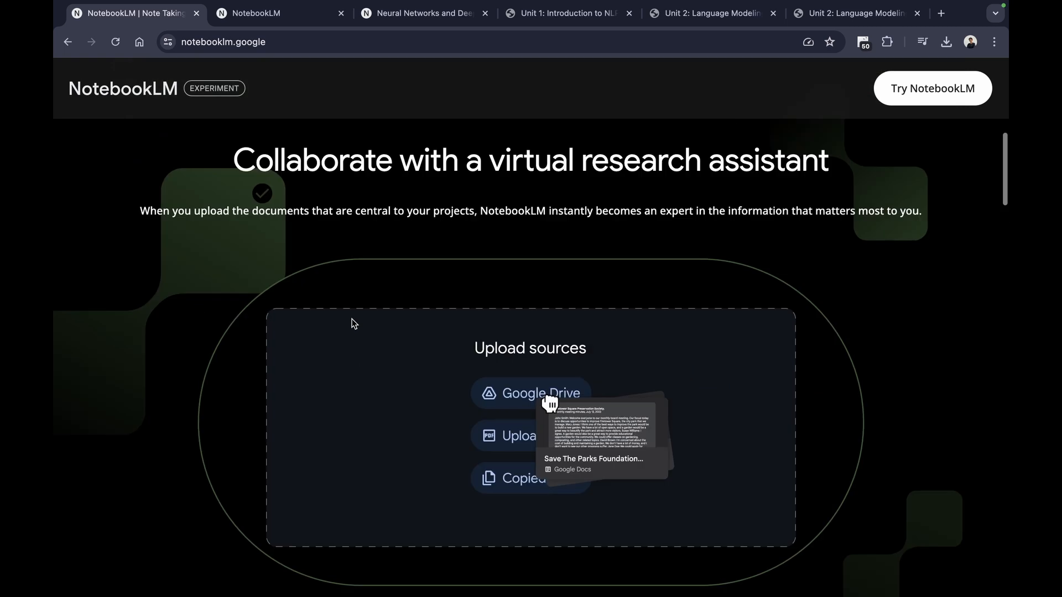
scroll(354, 323, up, 5)
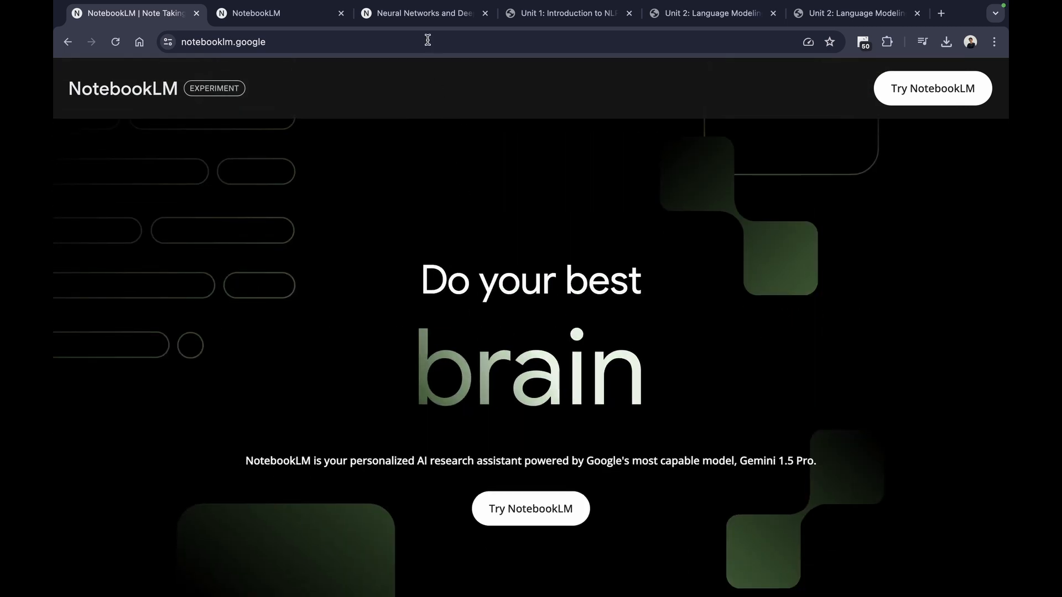
Step: Switch to the Neural Networks and Deep Learning notebook and view the contents of its Unit 1 source PDF
click(427, 21)
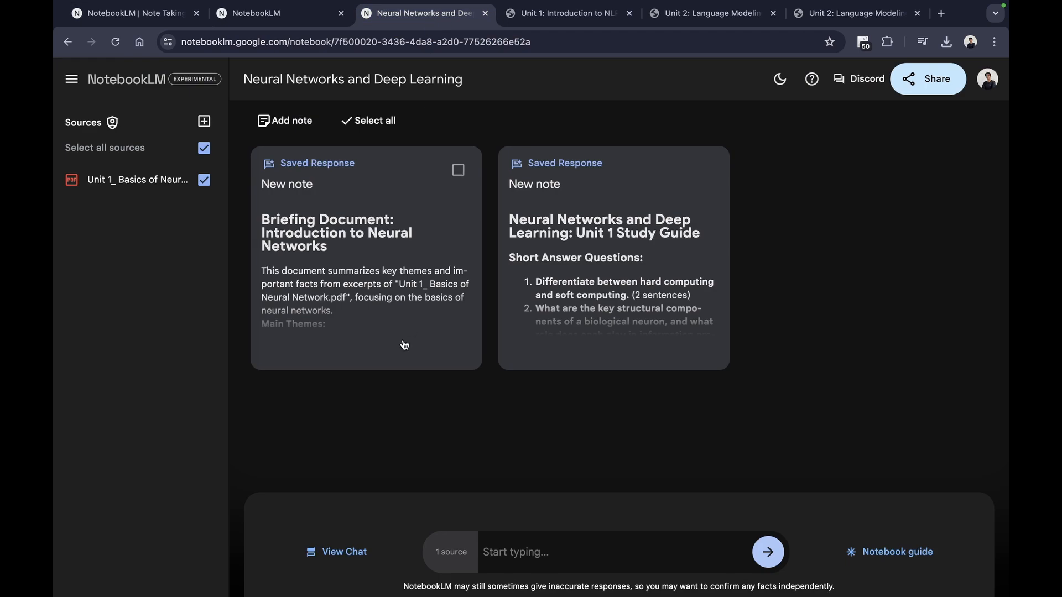
click(122, 191)
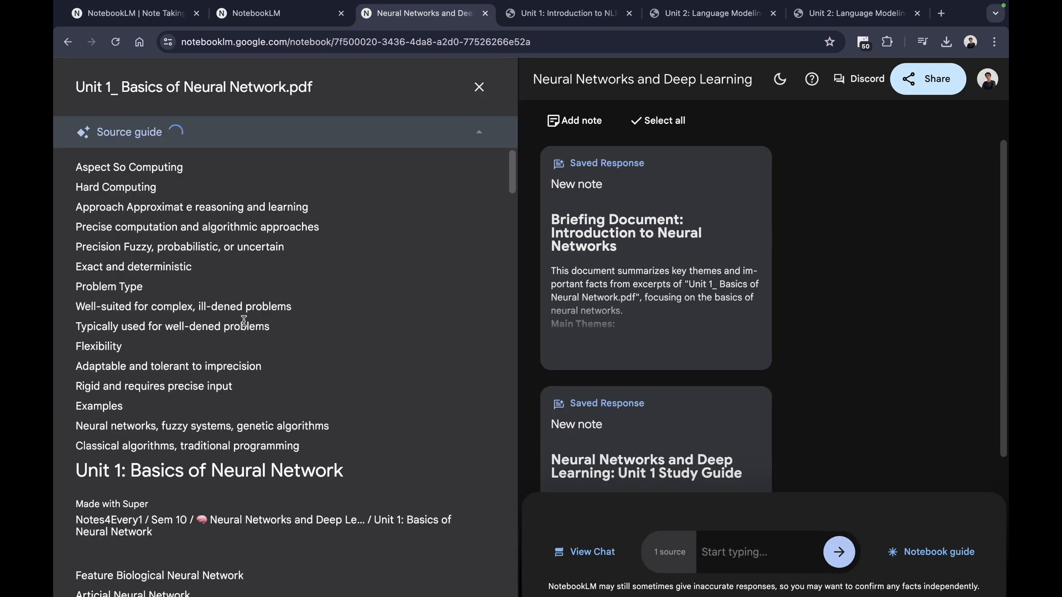
click(476, 104)
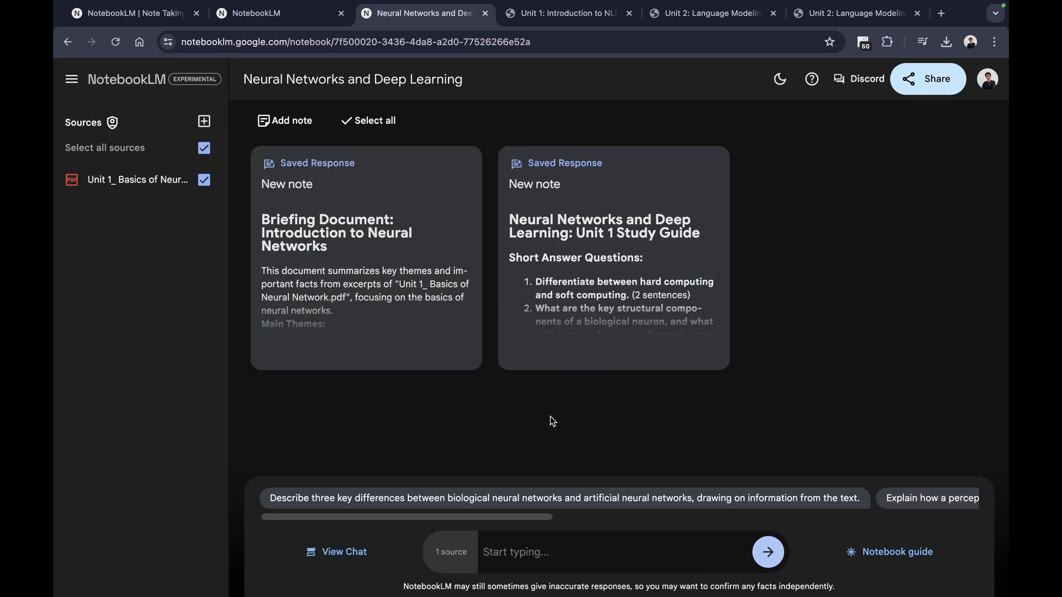
Step: Read through the saved Briefing Document note on neural networks and close it
click(364, 238)
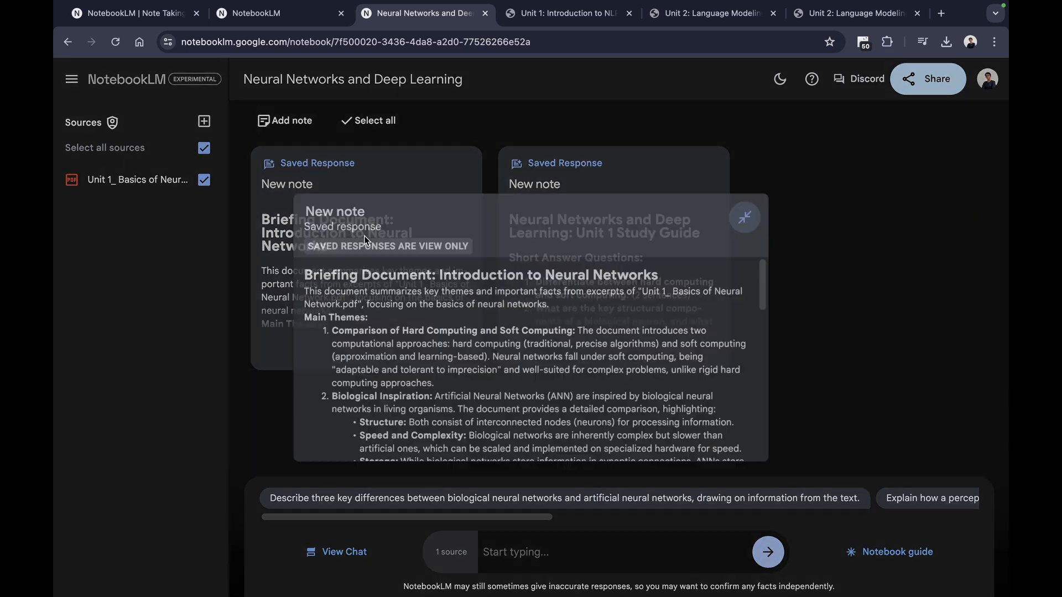
scroll(471, 277, down, 5)
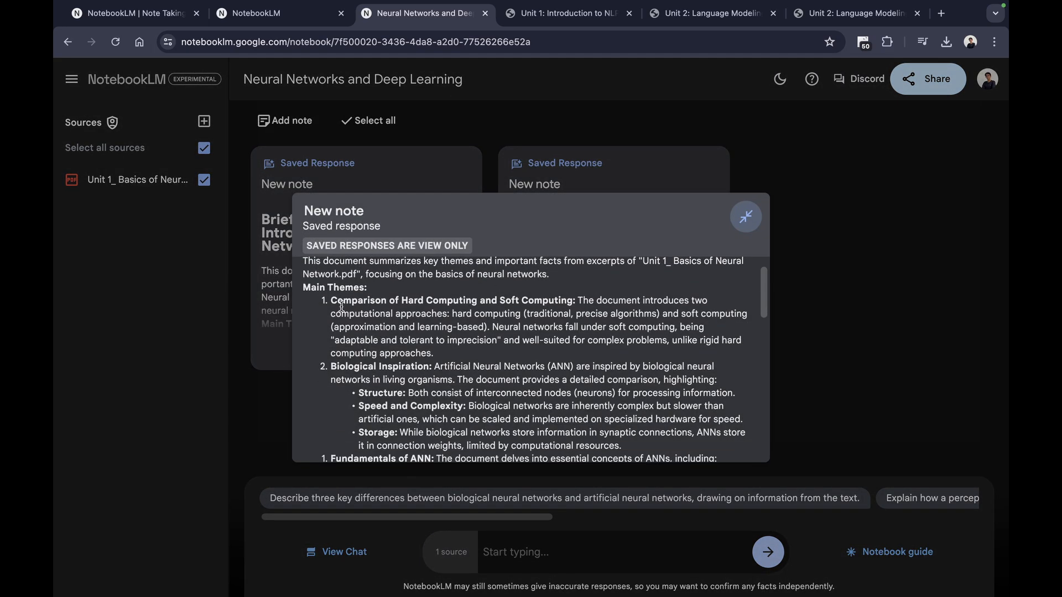
scroll(341, 306, down, 10)
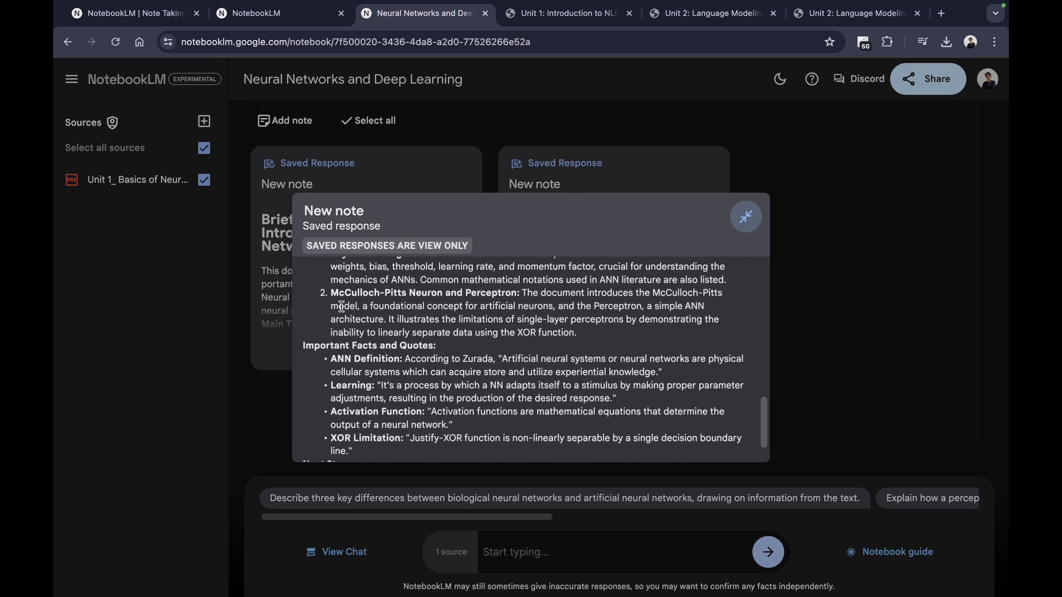
click(903, 310)
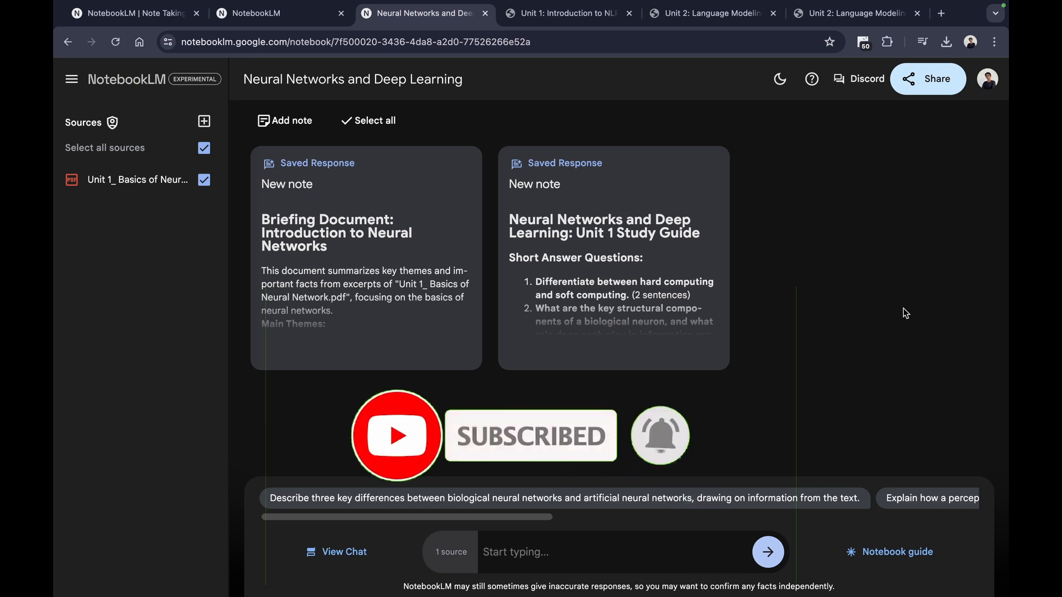
Step: Read the questions and answer key in the saved Unit 1 Study Guide note and close it
click(605, 241)
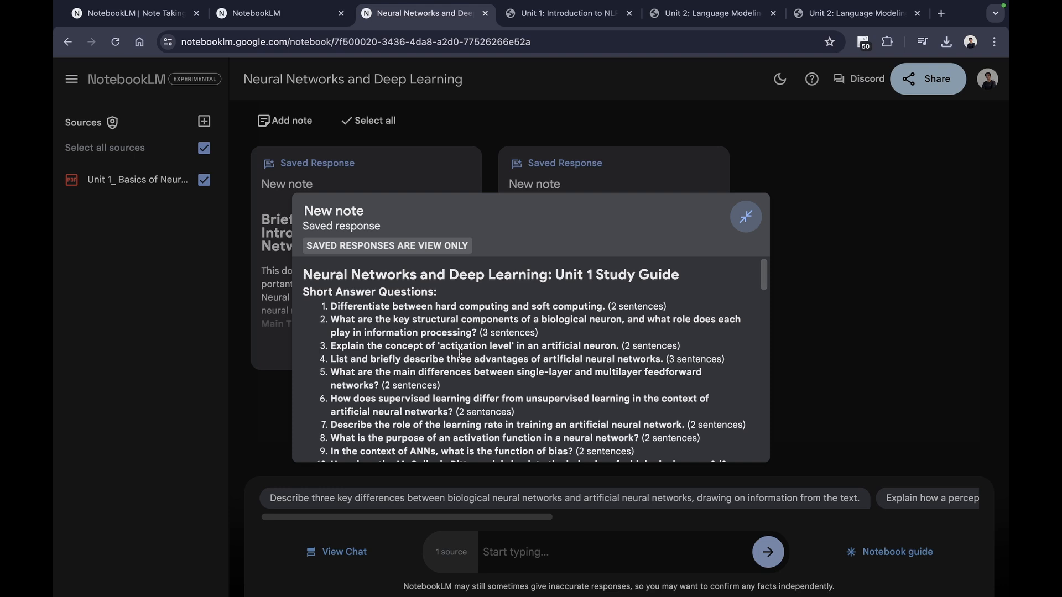
scroll(461, 353, down, 8)
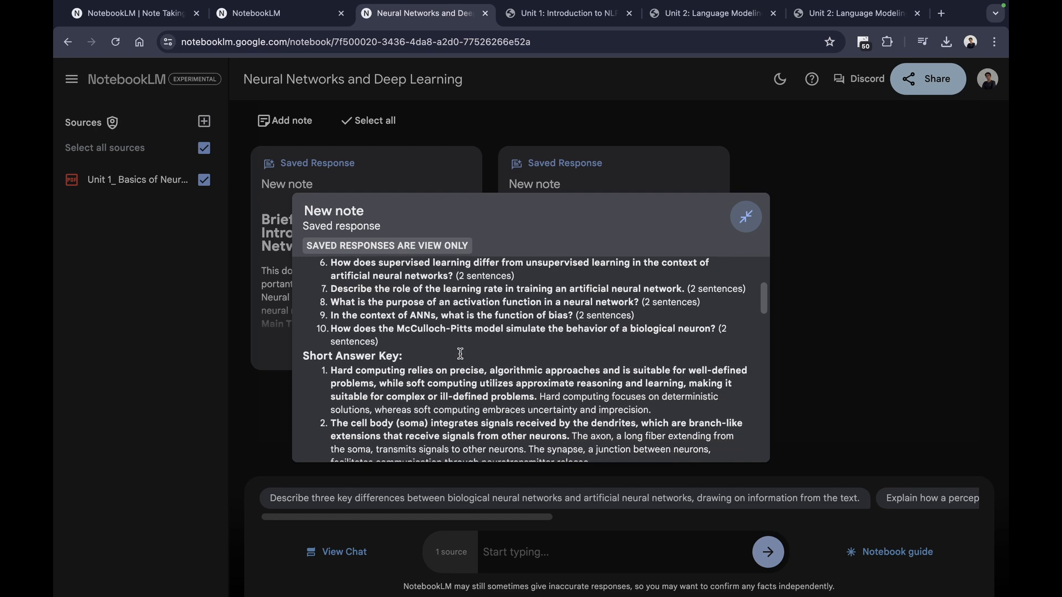
drag(331, 280, 549, 373)
click(550, 374)
scroll(550, 374, down, 2)
scroll(550, 374, down, 3)
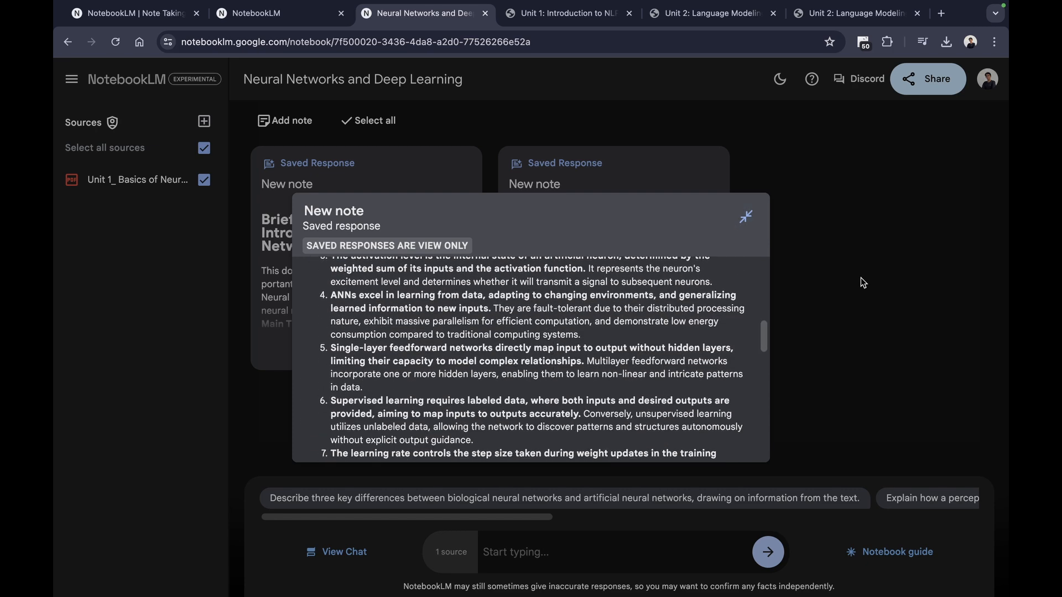
click(881, 273)
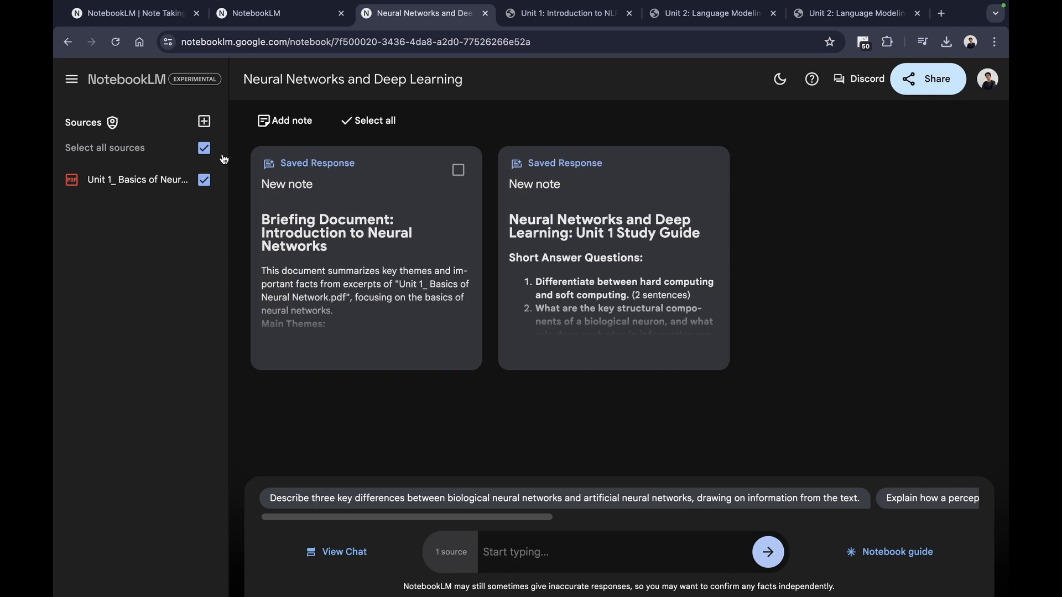
click(635, 244)
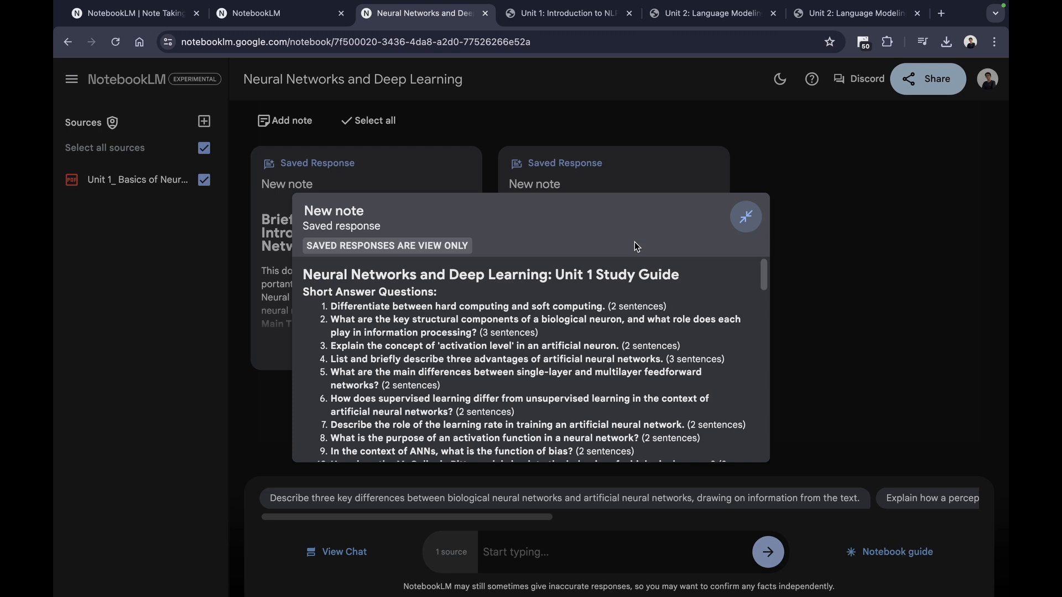
click(860, 281)
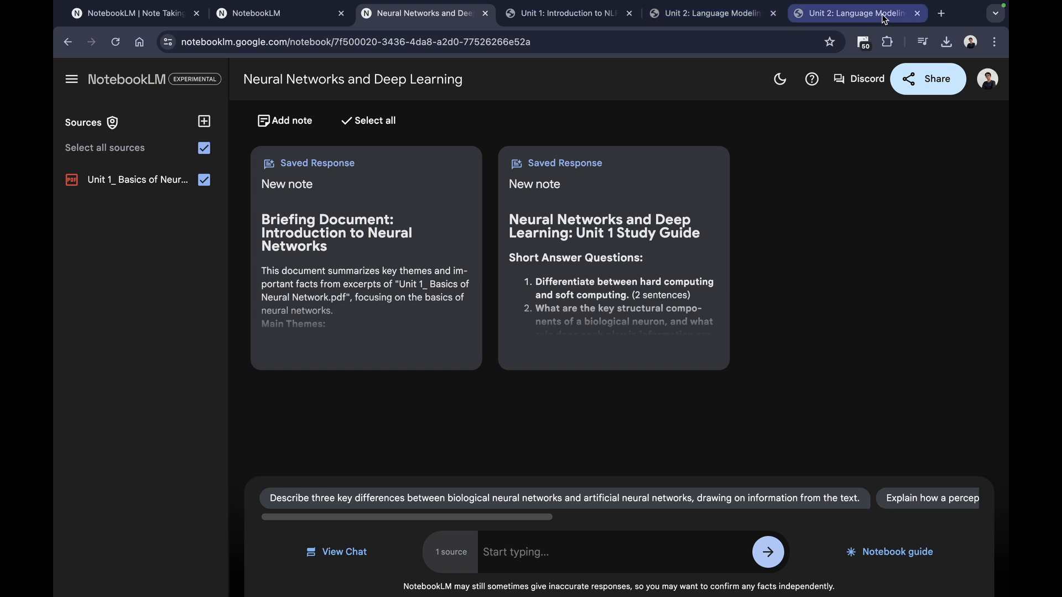
Step: Close the duplicate Unit 2: Language Modeling page and look over the Unit 2 and Unit 1: Introduction to NLP PDFs
click(916, 14)
click(726, 23)
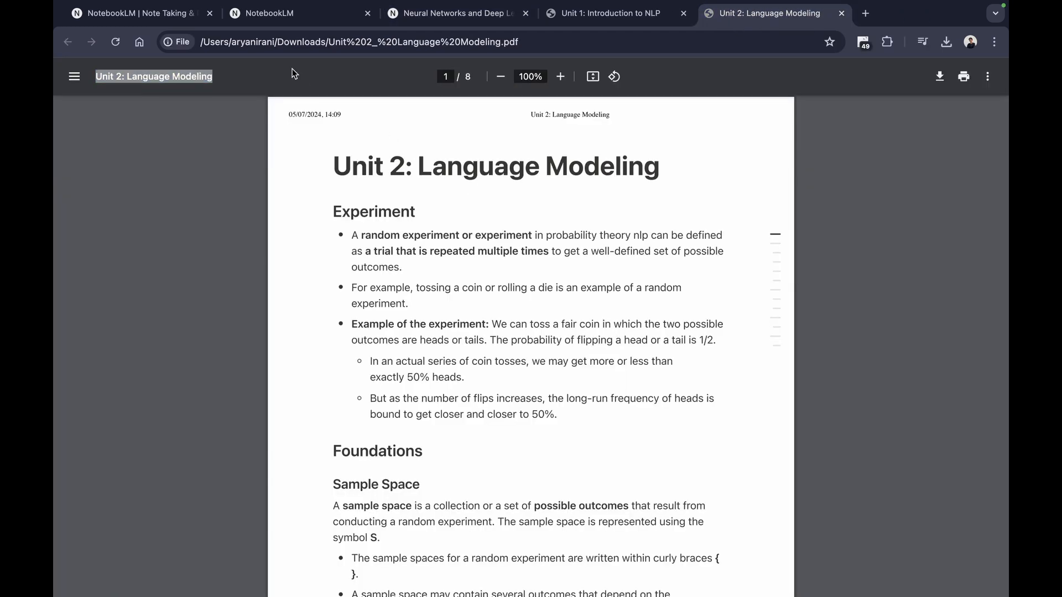
click(636, 16)
scroll(571, 201, down, 3)
scroll(527, 310, up, 3)
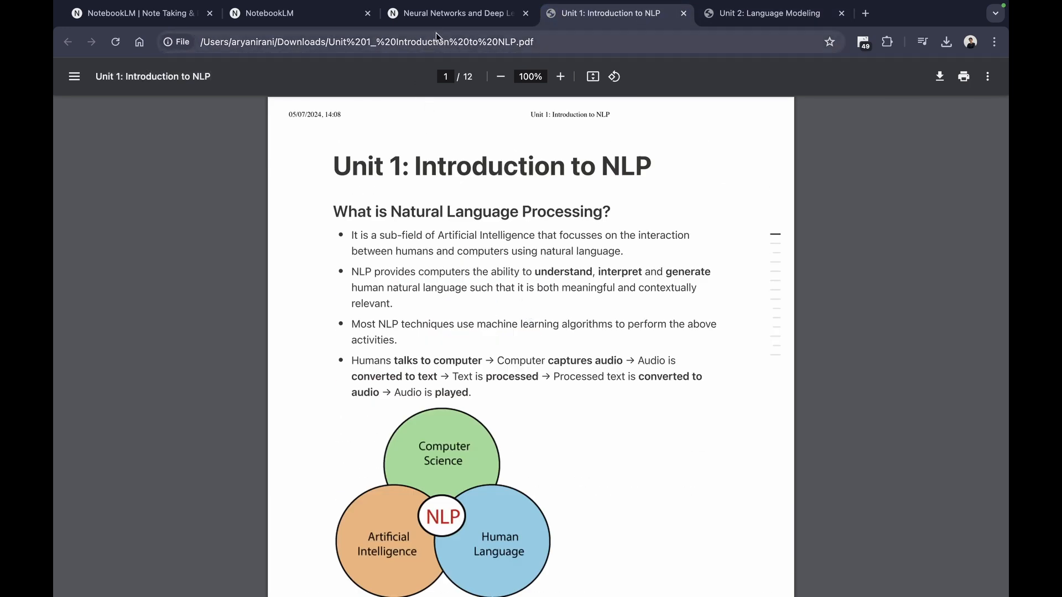
Step: Return to the NotebookLM notebooks overview and create a new notebook
click(446, 23)
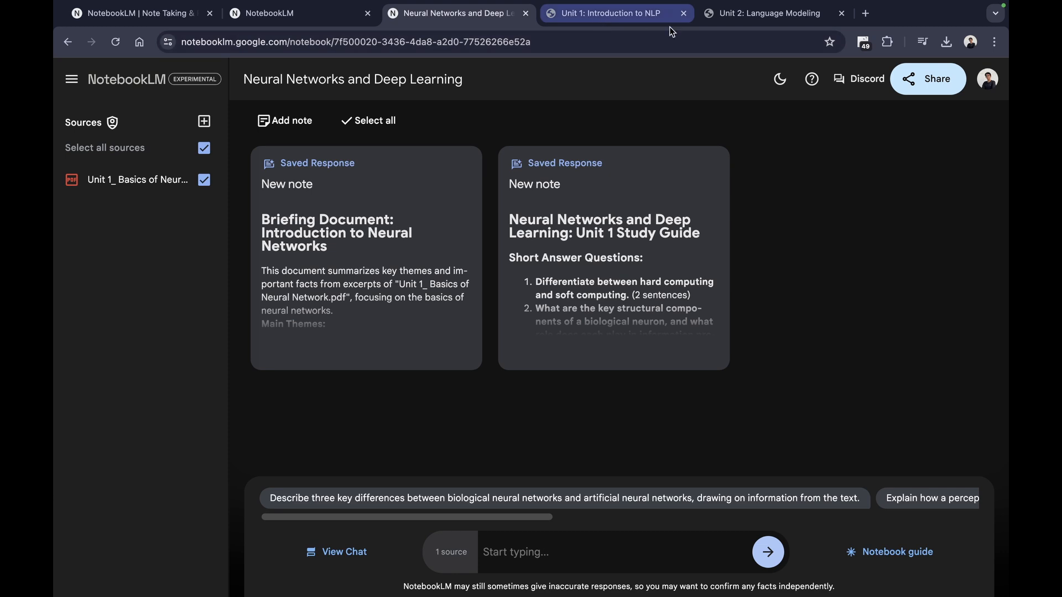
click(304, 21)
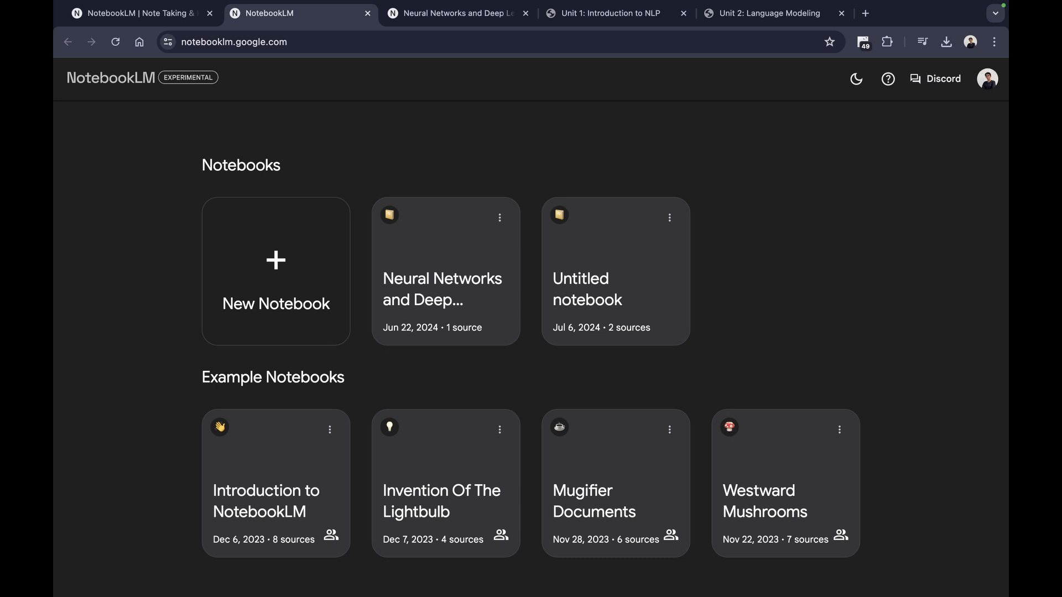
click(260, 270)
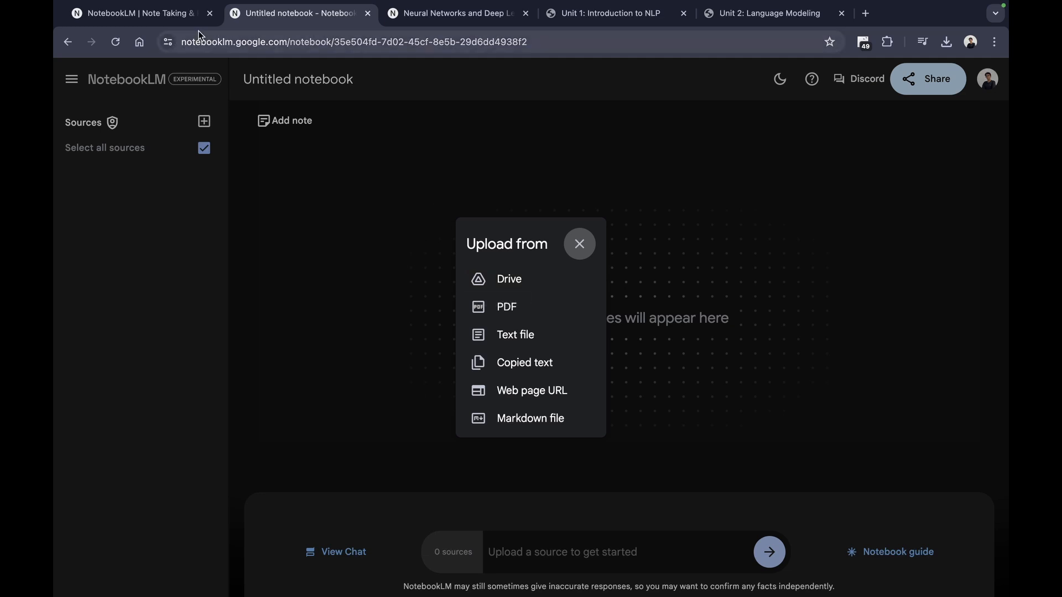
Step: Revisit the NotebookLM landing page, return to the untitled notebook and read the summary of its two sources
click(174, 14)
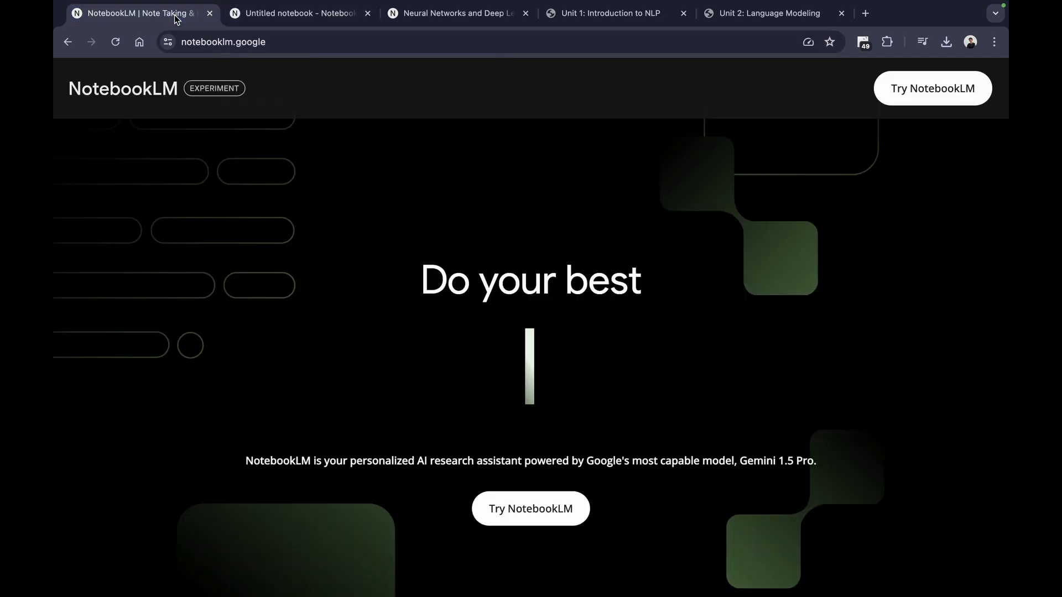
click(336, 23)
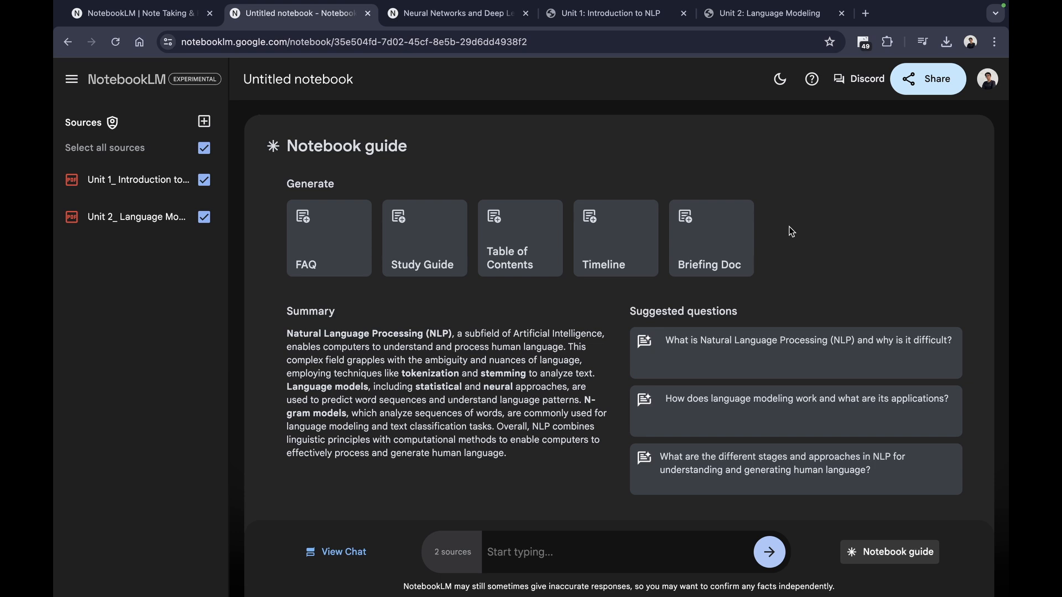
drag(286, 332, 493, 474)
click(494, 473)
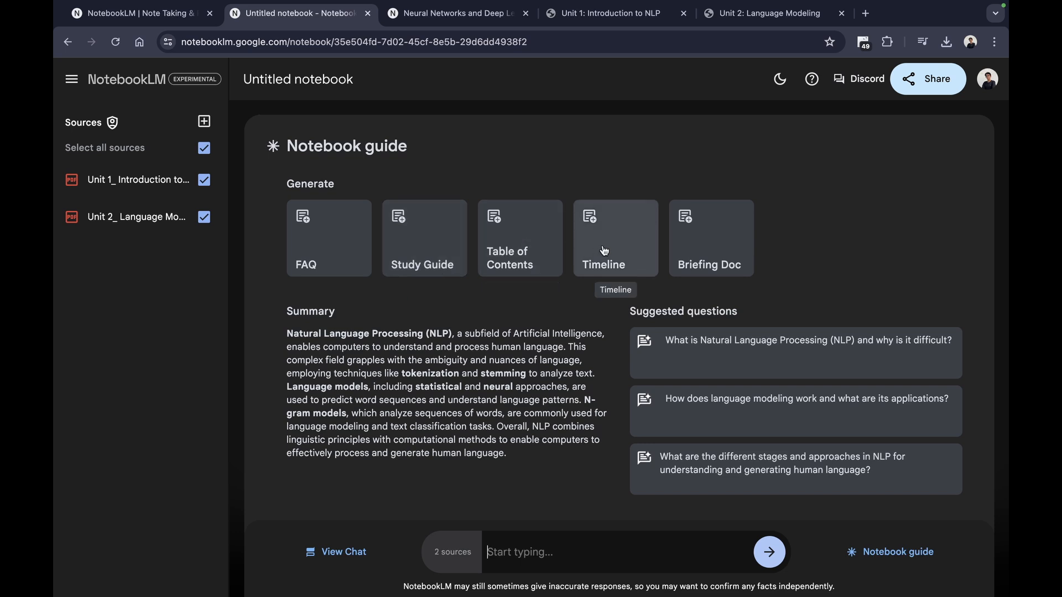
Step: Find the "Pragmatic Analysis" heading on page 4 of the Unit 1: Introduction to NLP PDF and copy it
click(659, 16)
scroll(386, 294, down, 20)
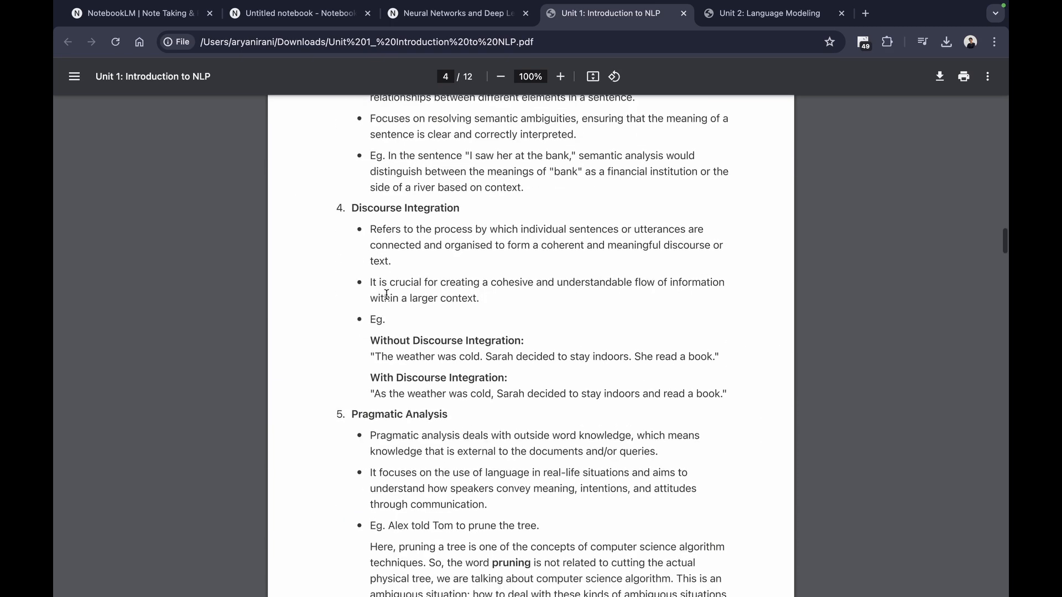
scroll(387, 294, down, 2)
drag(350, 358, 465, 360)
key(super+c)
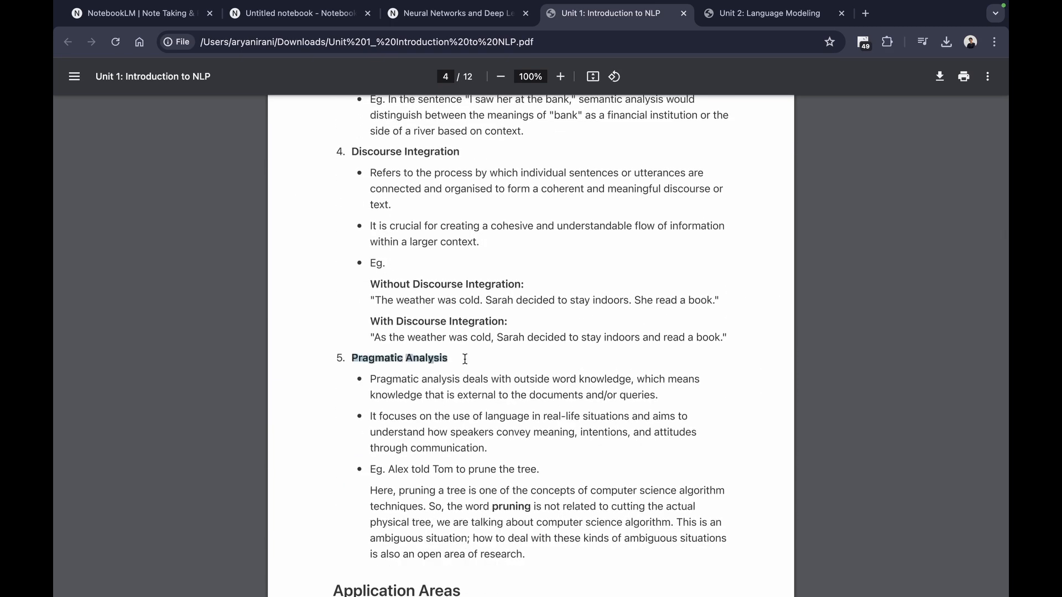
Step: Ask the untitled notebook's chat "What is Pragmatic Analysis ?", reusing the copied heading
click(339, 22)
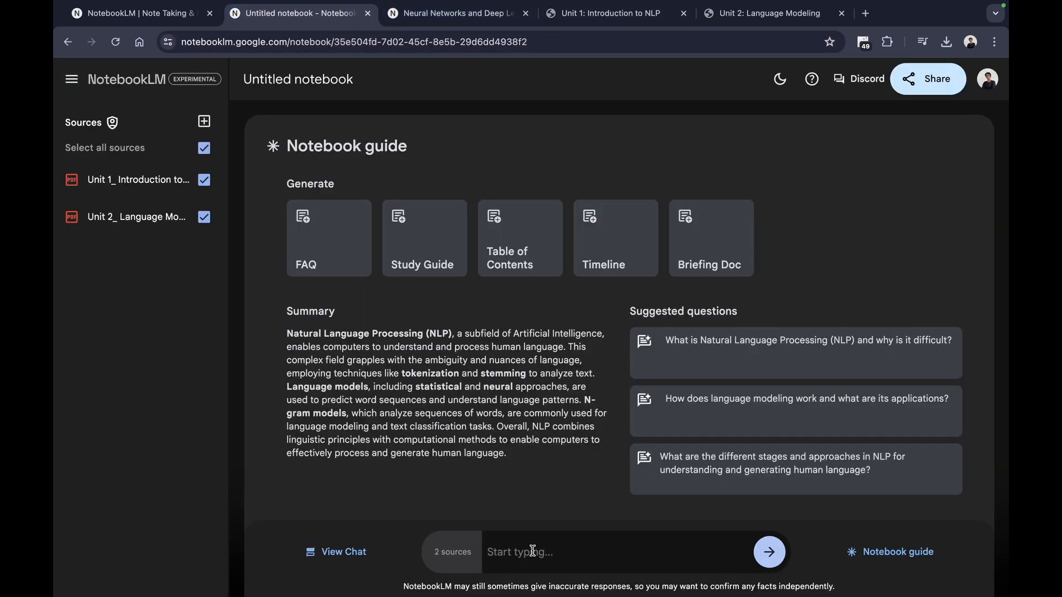
text(What is)
key(super+v)
text(?)
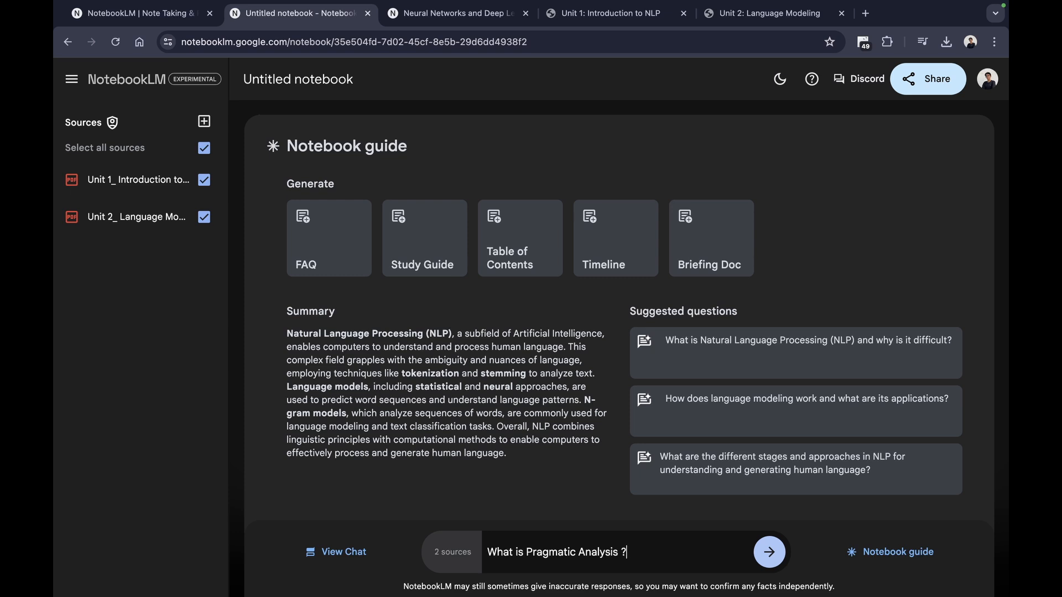
key(Return)
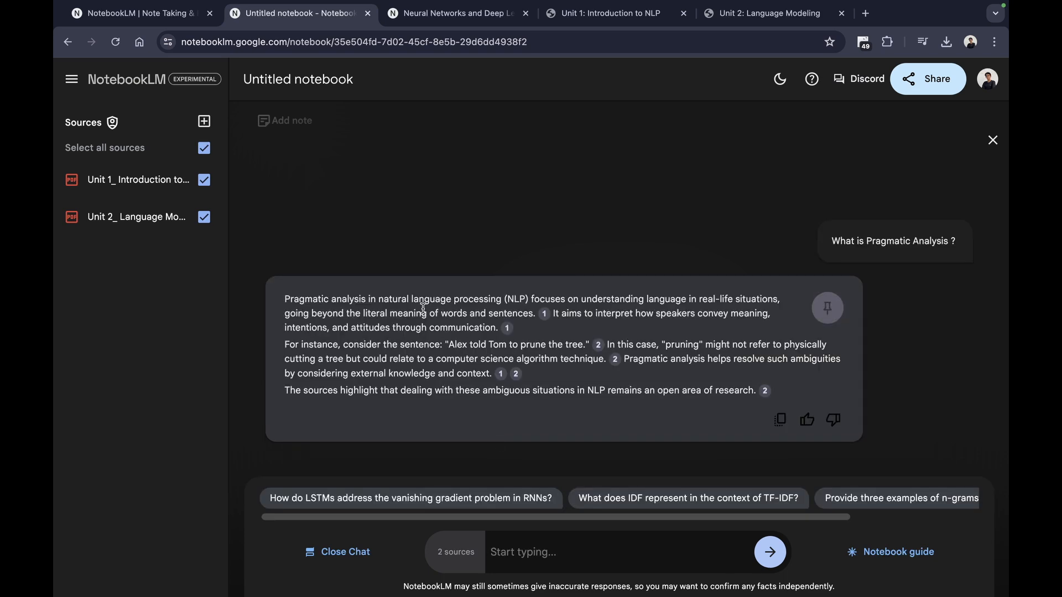
Step: Read the answer, check citations 1 and 2 against the Unit 1 source text, and close the source and chat
drag(282, 285, 714, 400)
click(715, 400)
click(545, 313)
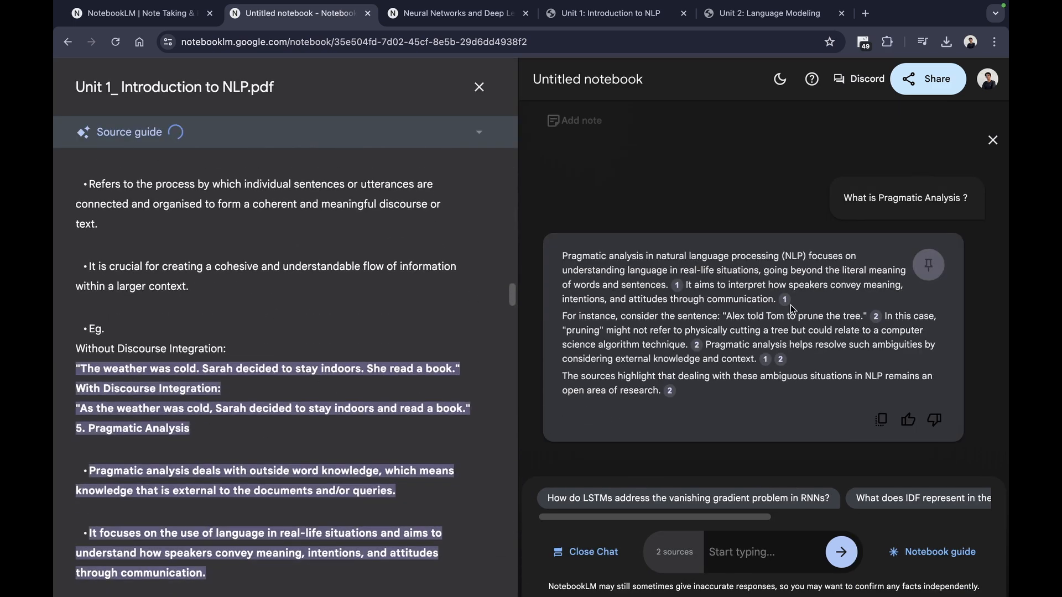
click(878, 317)
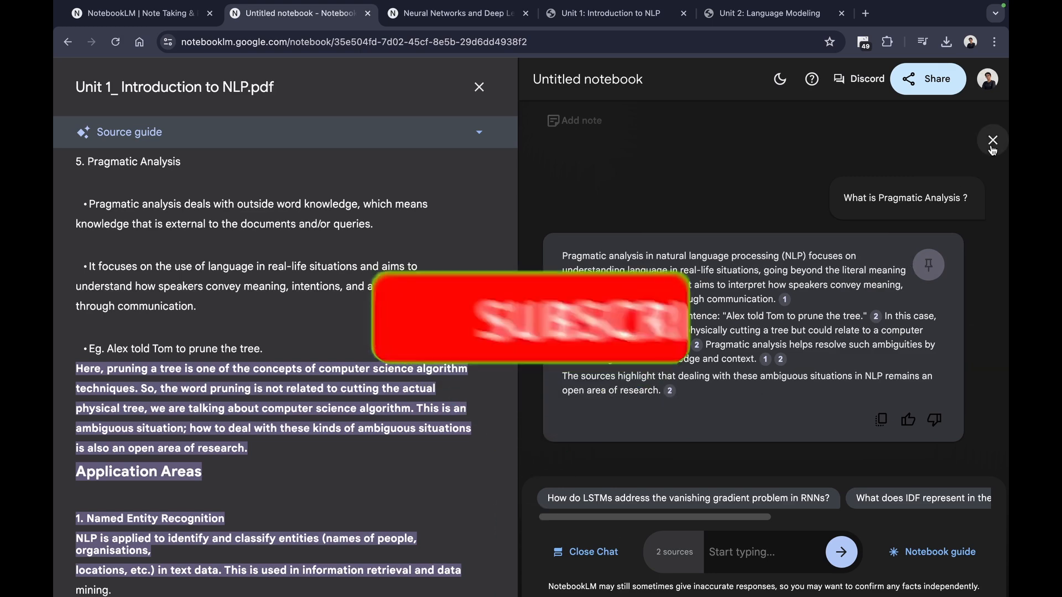
click(479, 87)
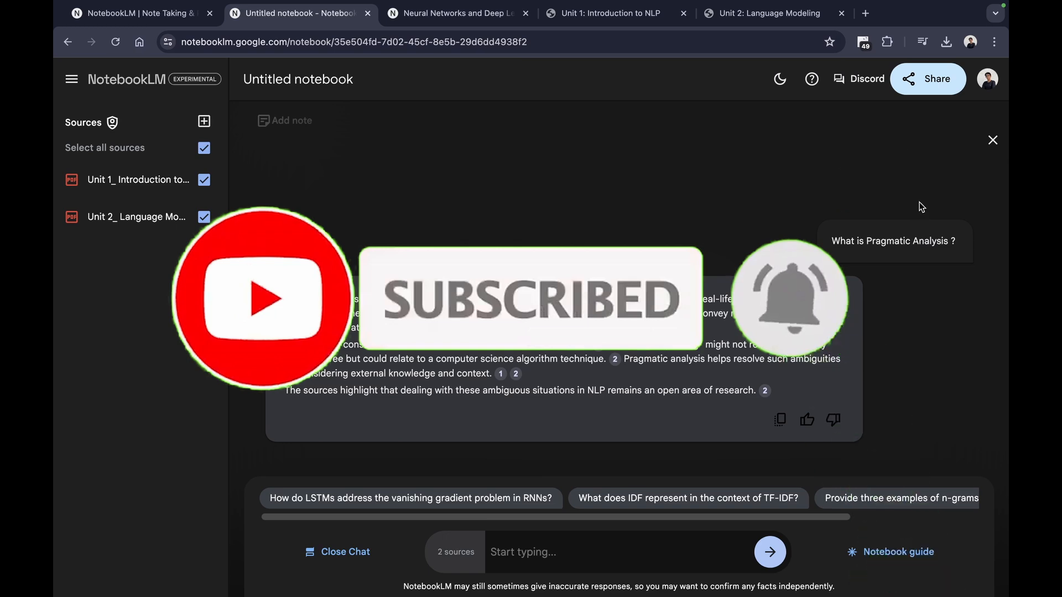
click(991, 141)
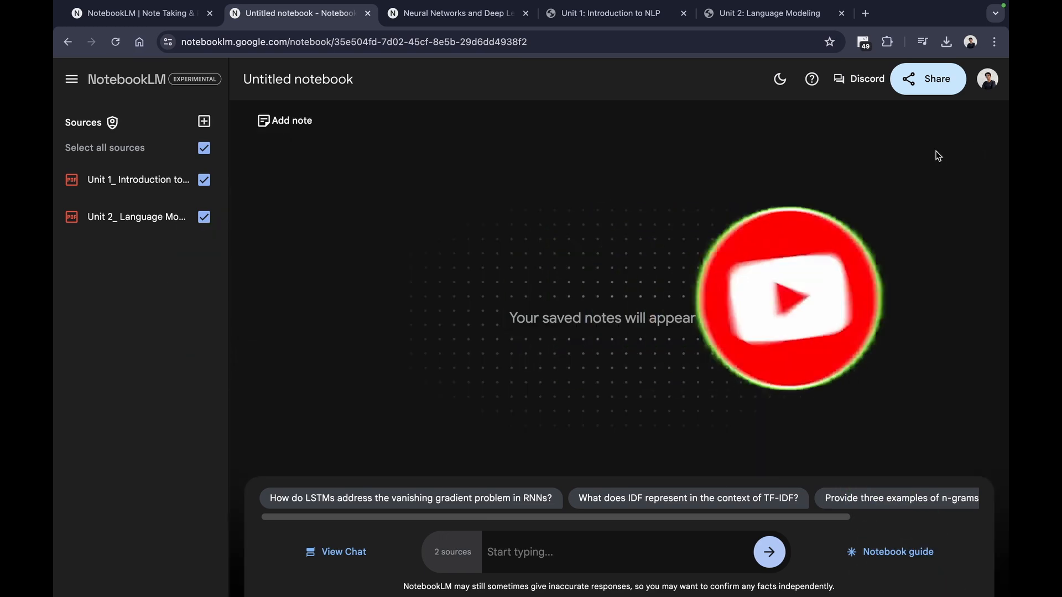
Step: Generate a study guide from the two NLP sources using the notebook guide
click(865, 553)
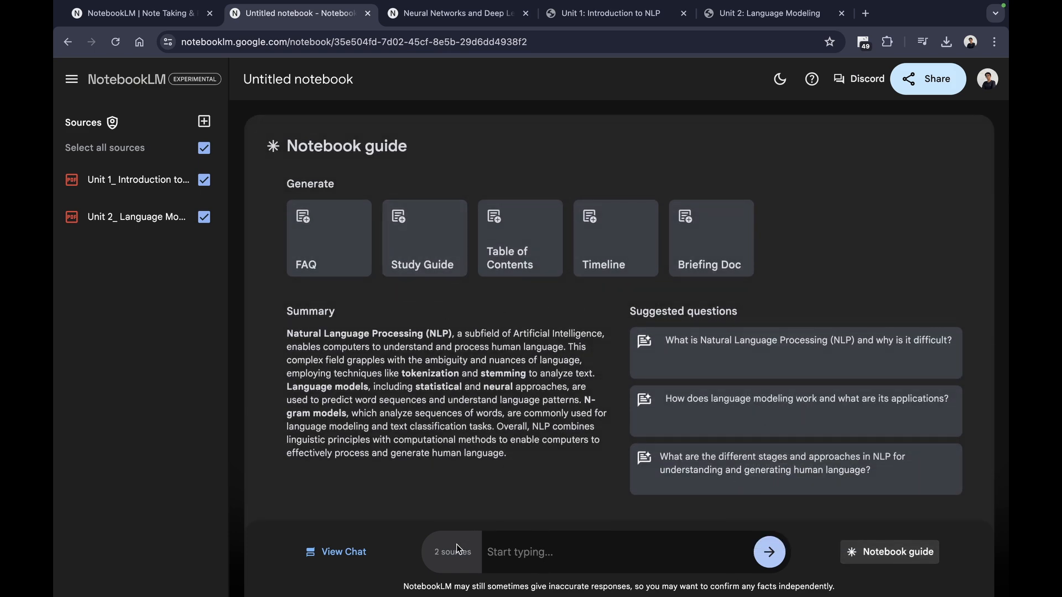
click(340, 551)
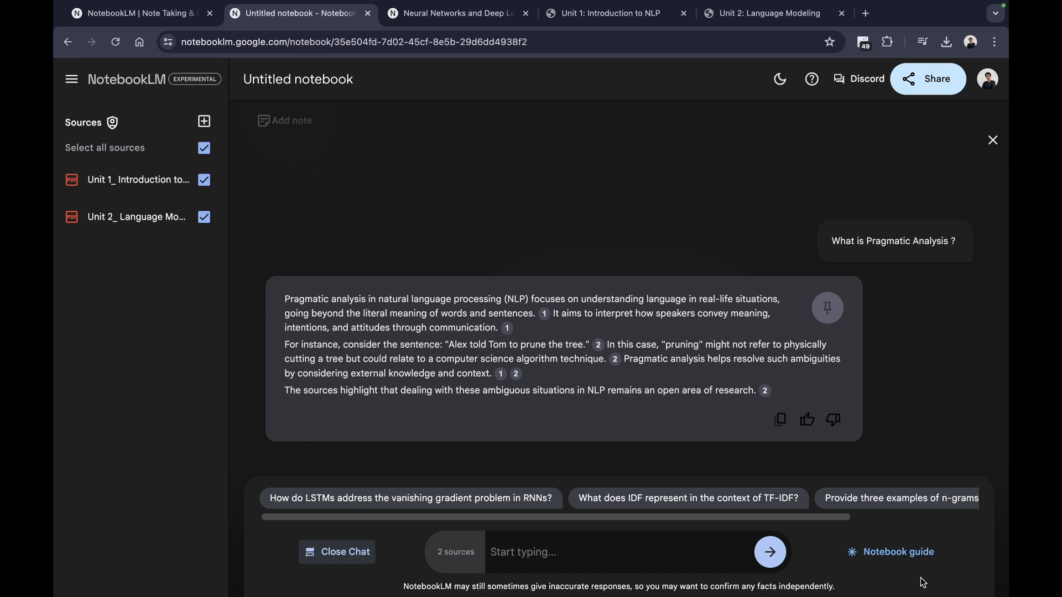
click(907, 552)
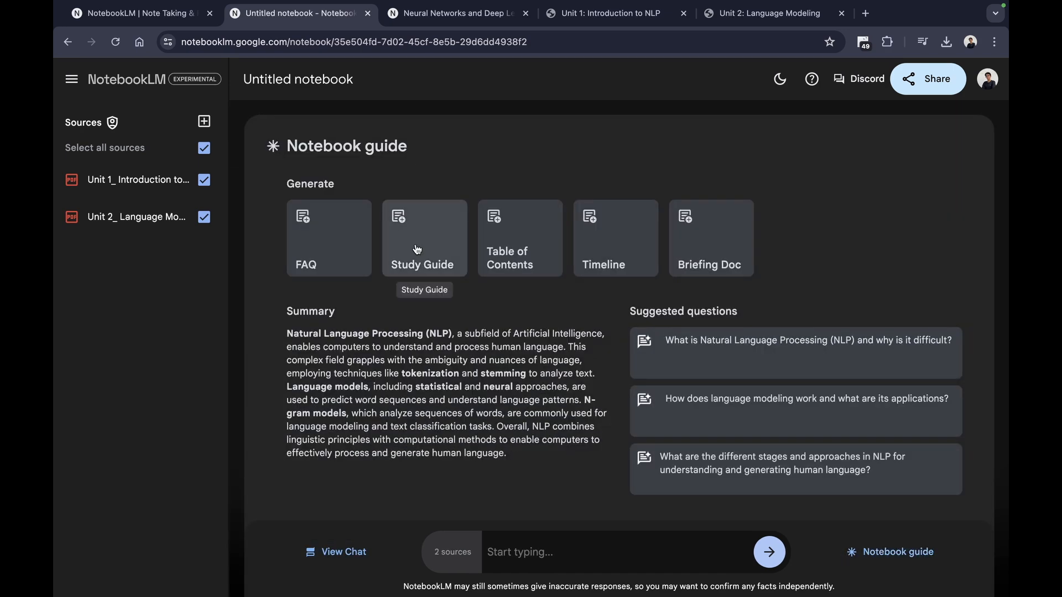
click(417, 249)
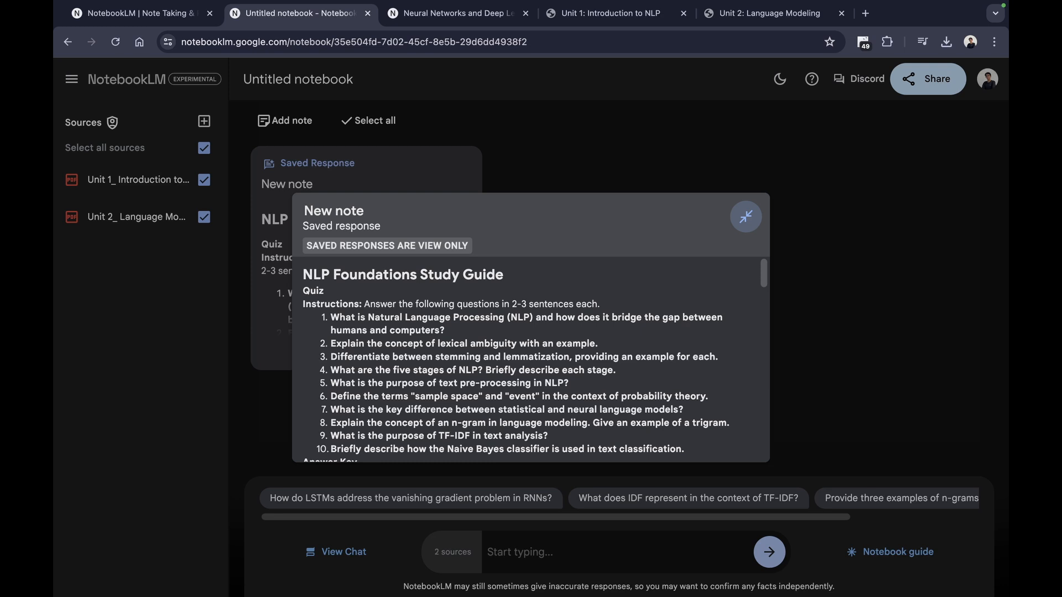
Step: Review the NLP Foundations Study Guide note from its quiz to the glossary of key terms and close it
scroll(487, 272, down, 1)
scroll(488, 272, up, 1)
scroll(319, 313, down, 10)
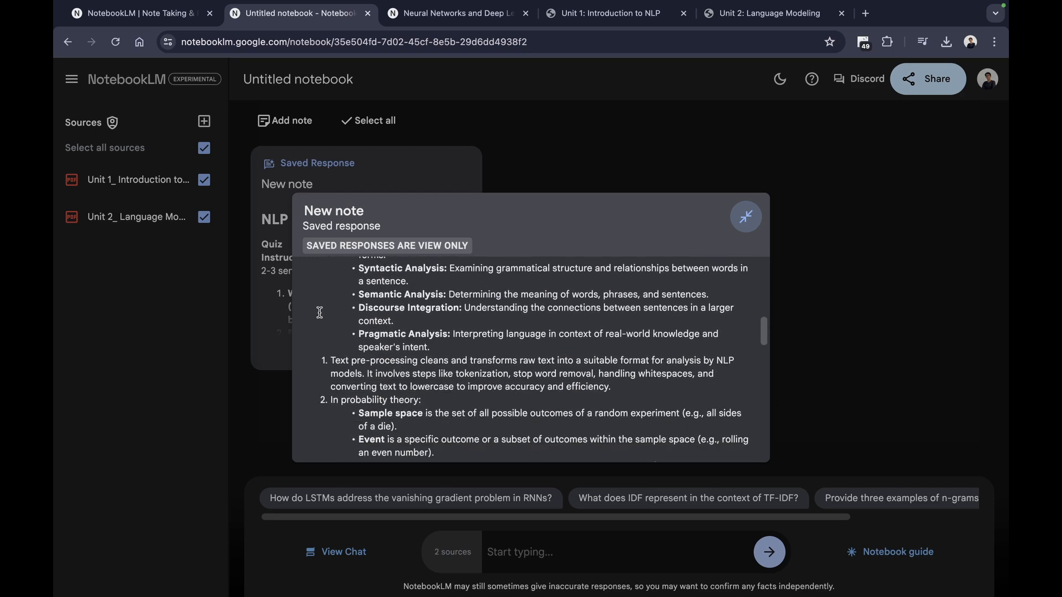
scroll(320, 313, down, 10)
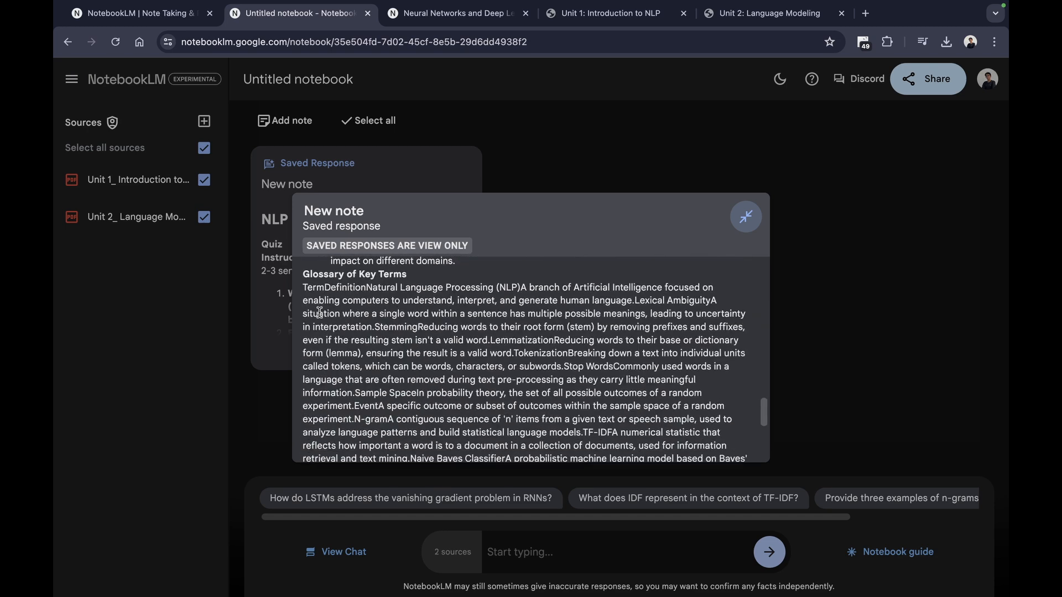
click(746, 217)
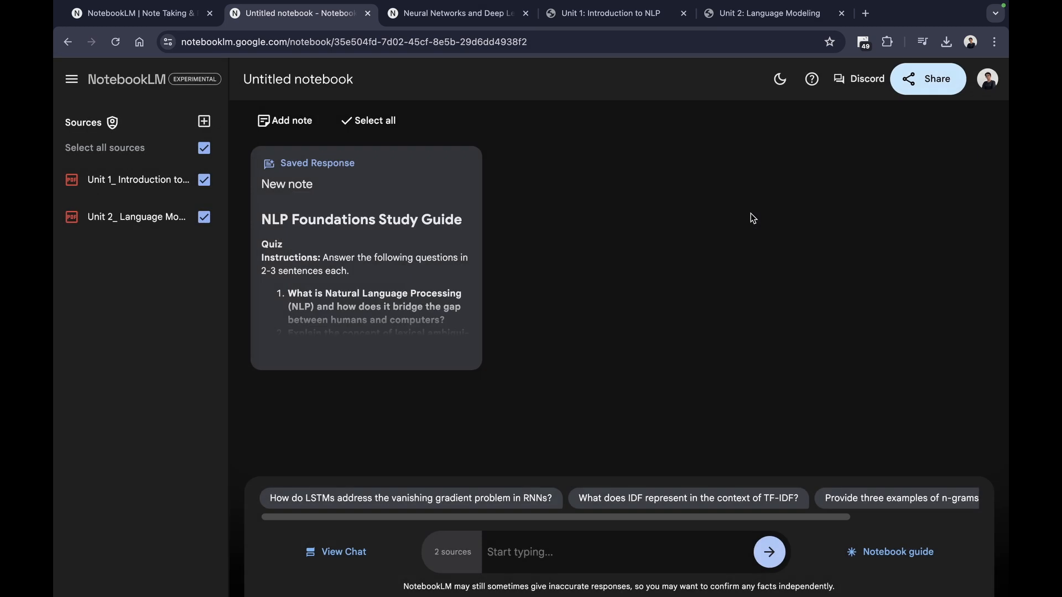